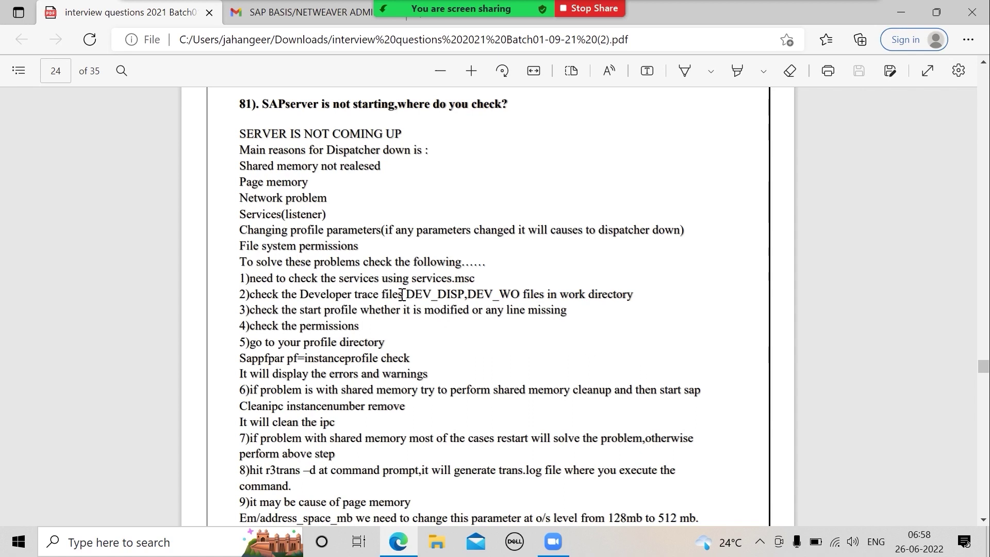
Highlight the DEV_DISP,DEV_WO trace-file names in step 2 and 'r3trans –d at' in step 8.
drag(404, 295, 651, 289)
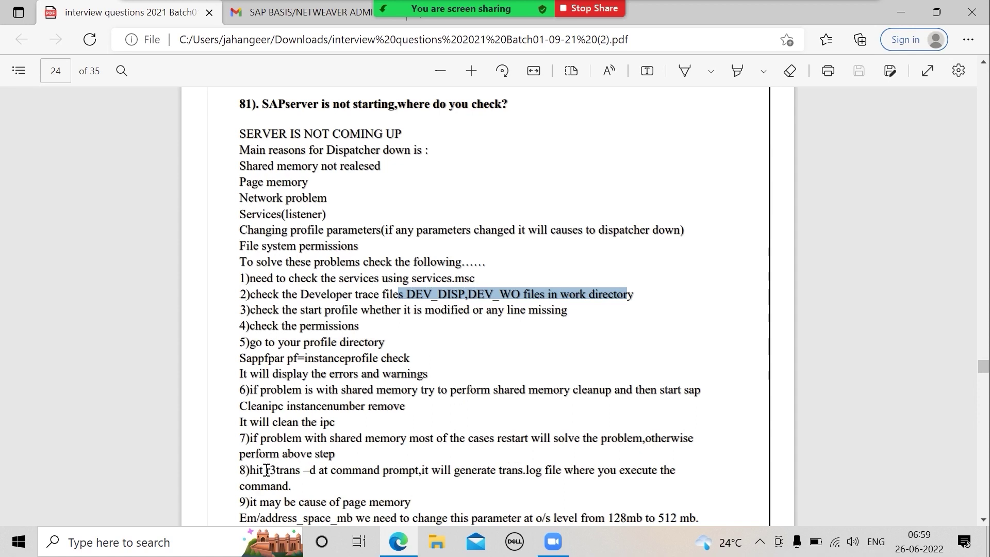
drag(263, 471, 327, 473)
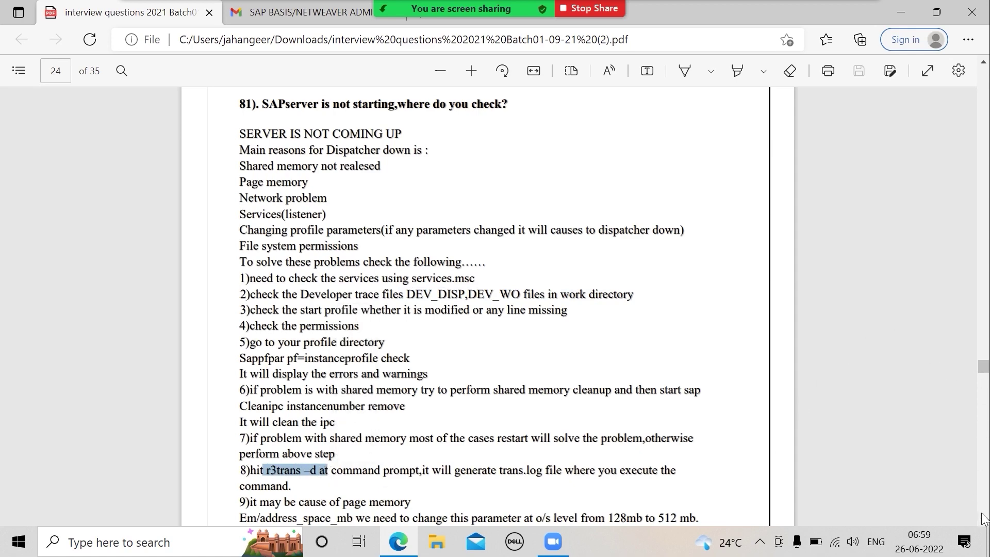
scroll(984, 190, down, 10)
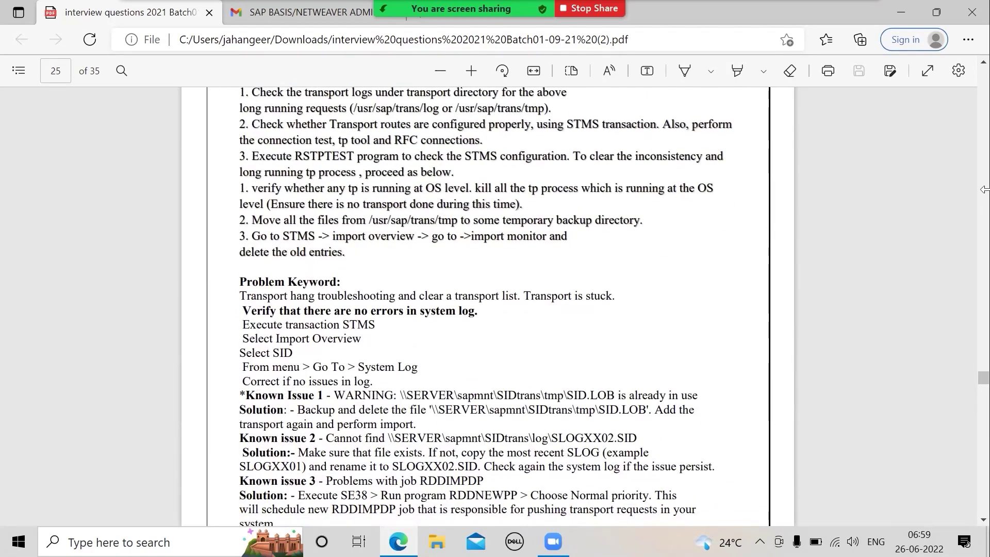
click(982, 62)
click(982, 63)
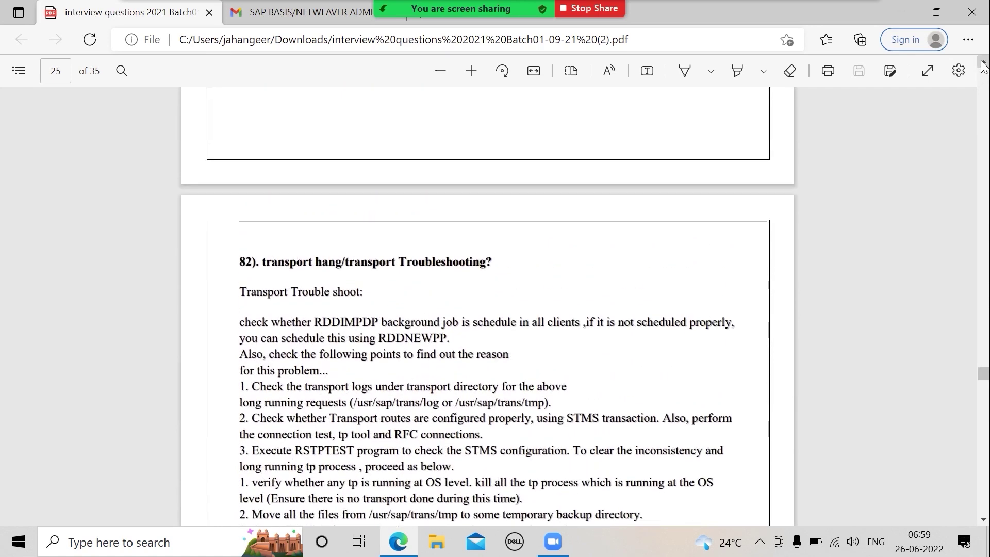
click(983, 64)
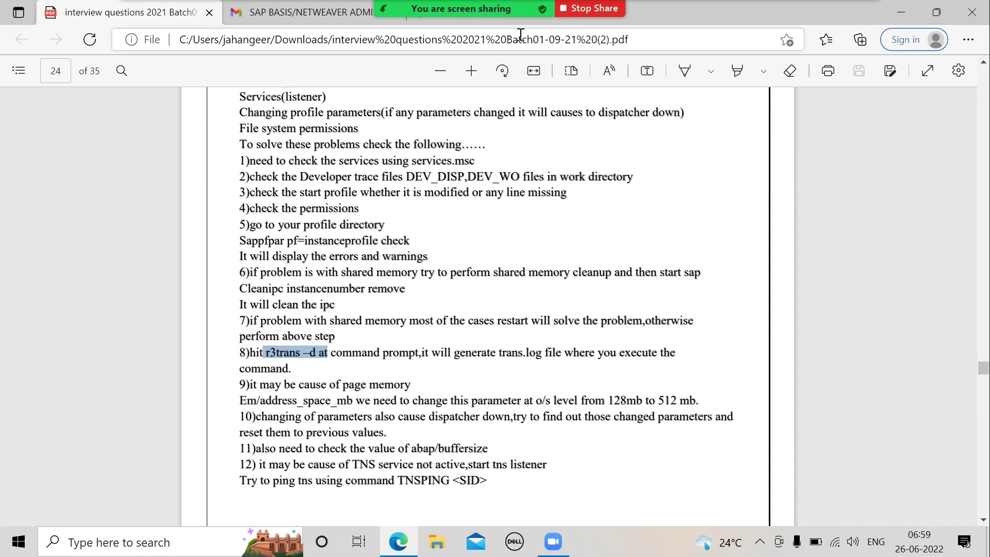
Dismiss Zoom's share picker, minimize Edge and VMware Workstation, and check the hidden tray icons.
mouse_move(496, 2)
click(515, 16)
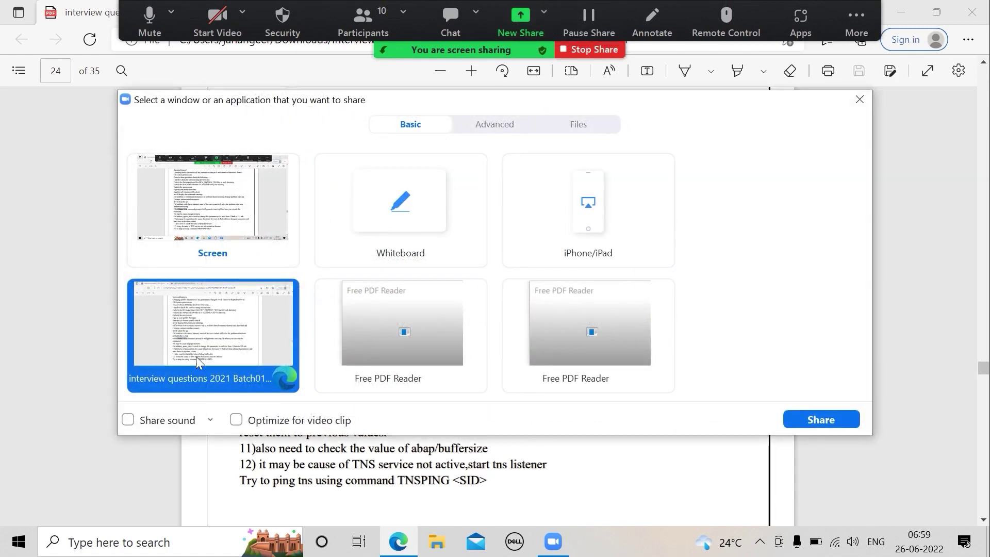
click(852, 104)
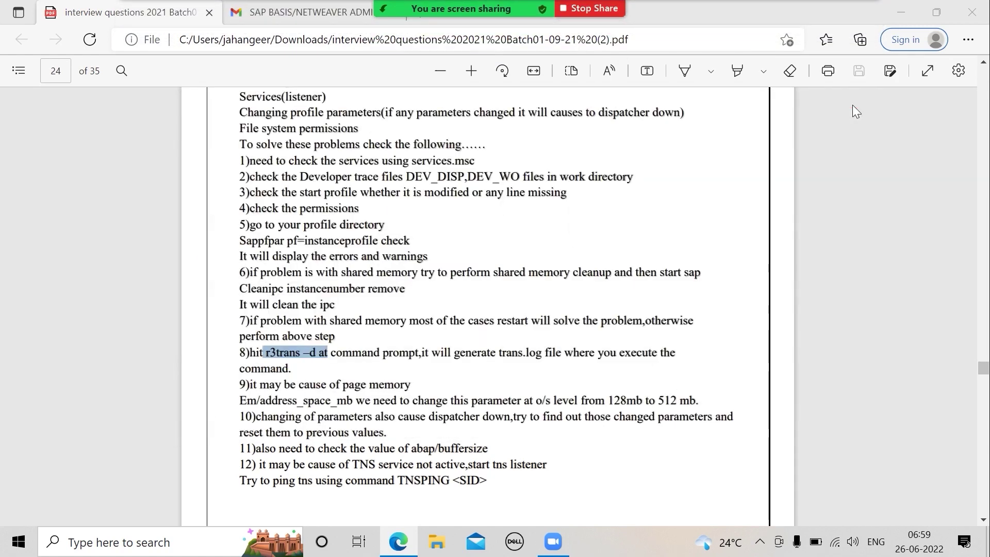
click(905, 8)
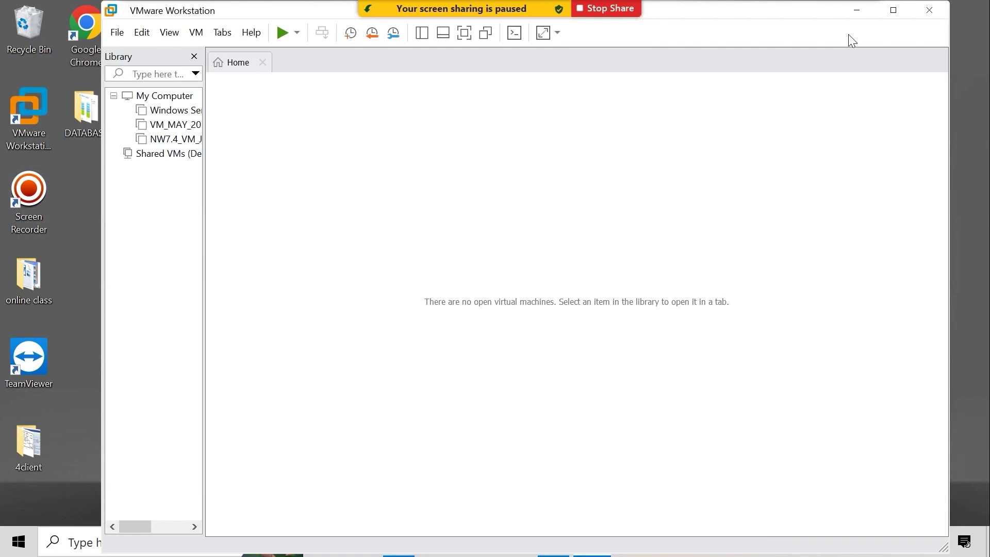
click(856, 9)
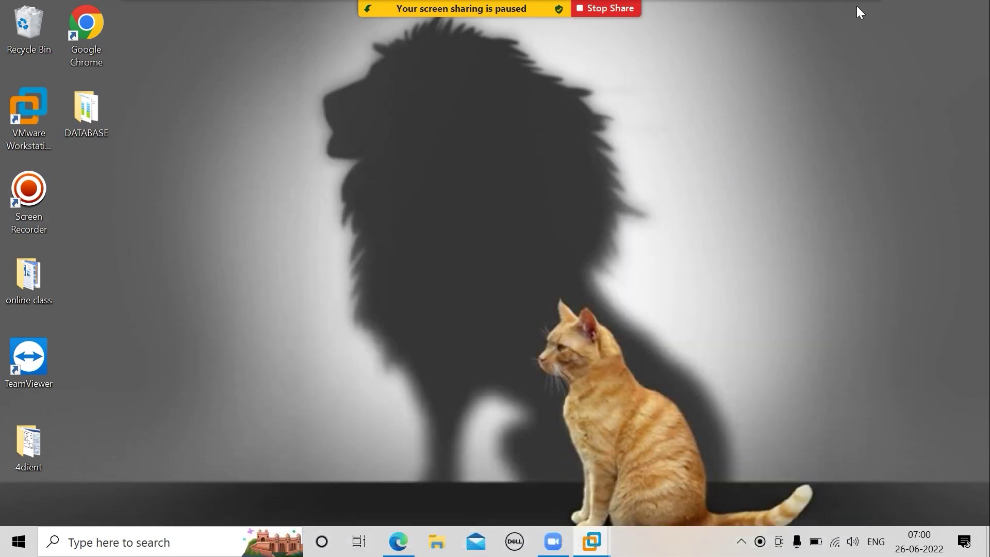
click(743, 541)
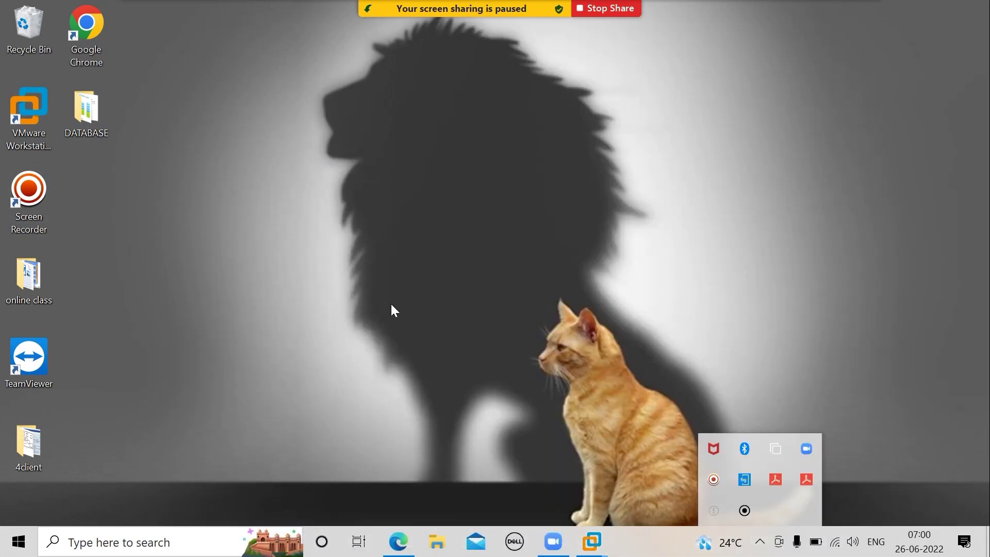
click(563, 505)
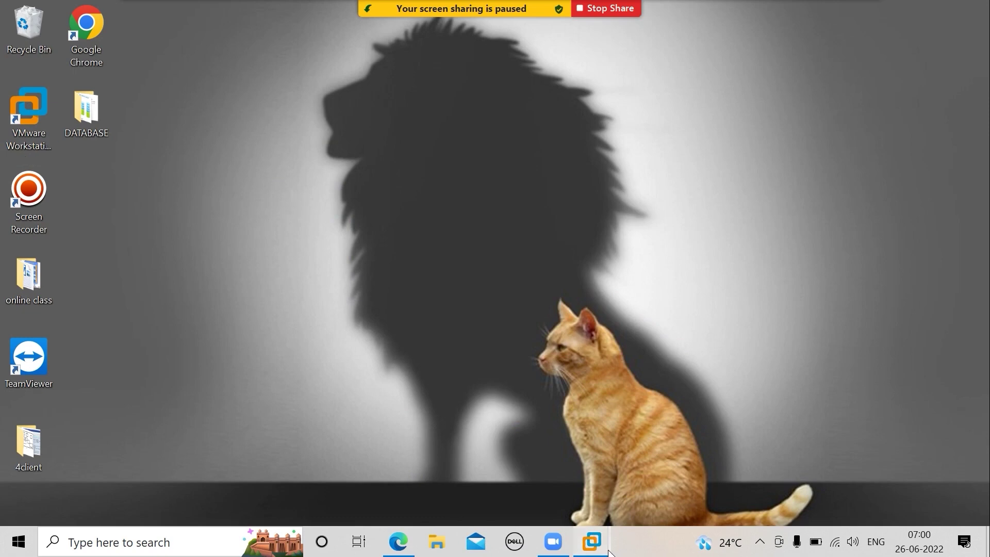
Restore VMware, resume VM_MAY_2022 full screen, and minimize the SAP Change View Clients window.
mouse_move(592, 542)
click(669, 438)
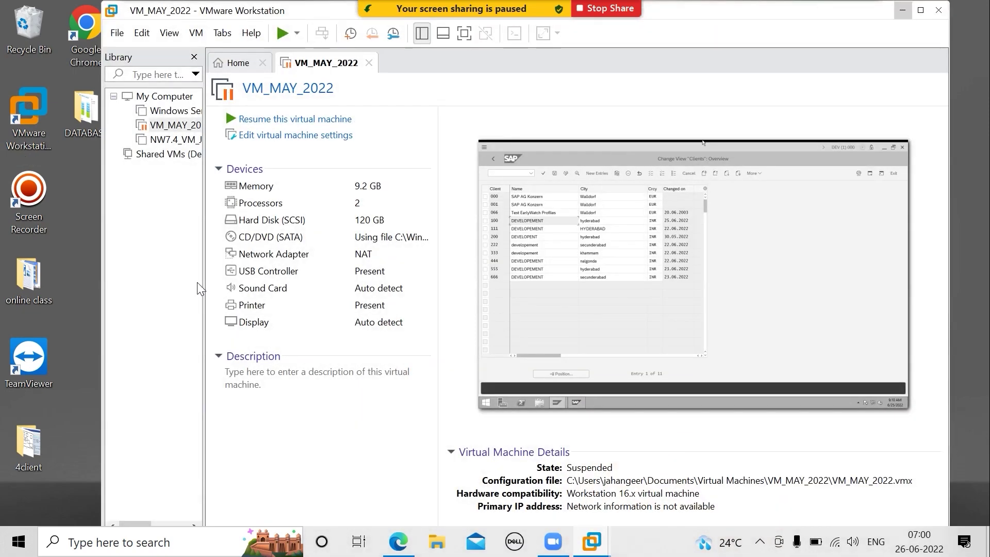
click(259, 120)
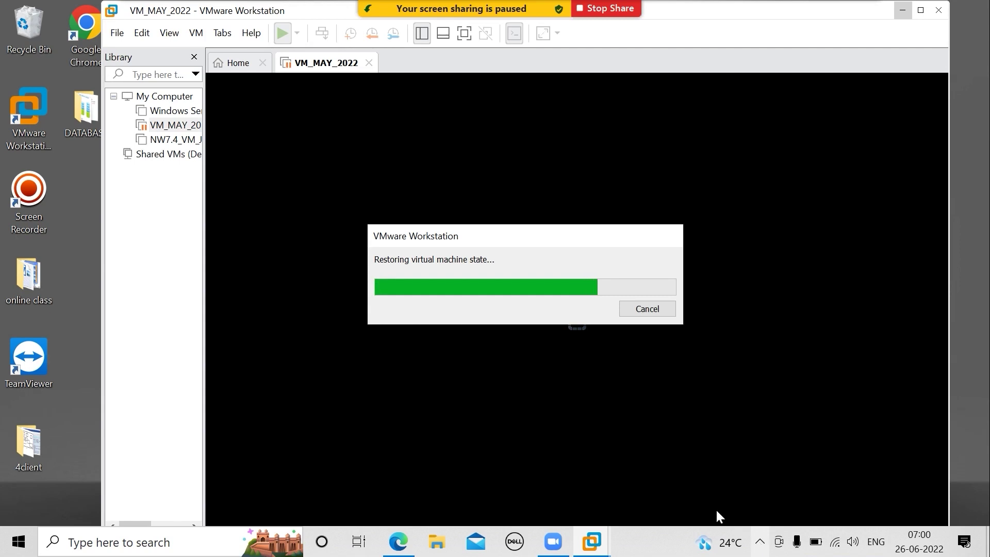
click(464, 33)
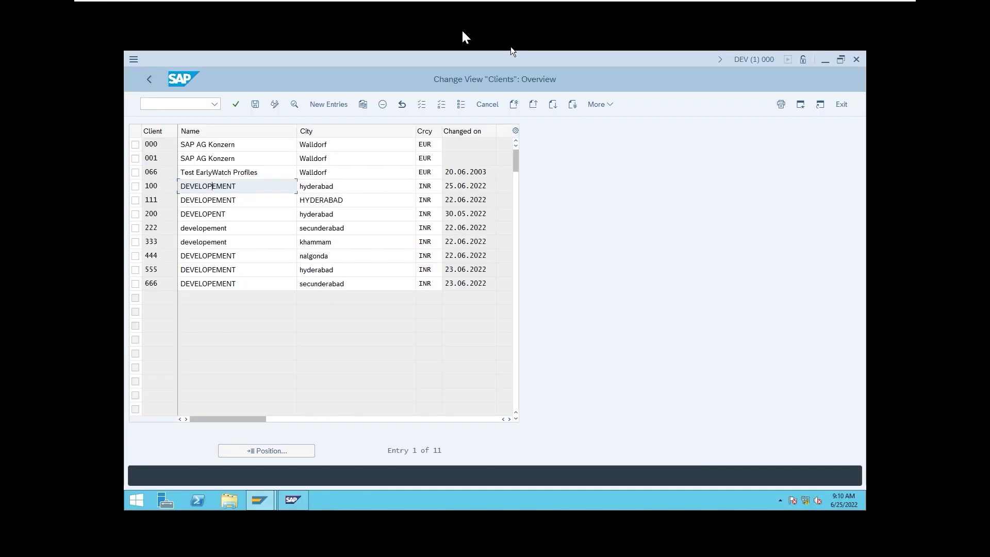
click(688, 245)
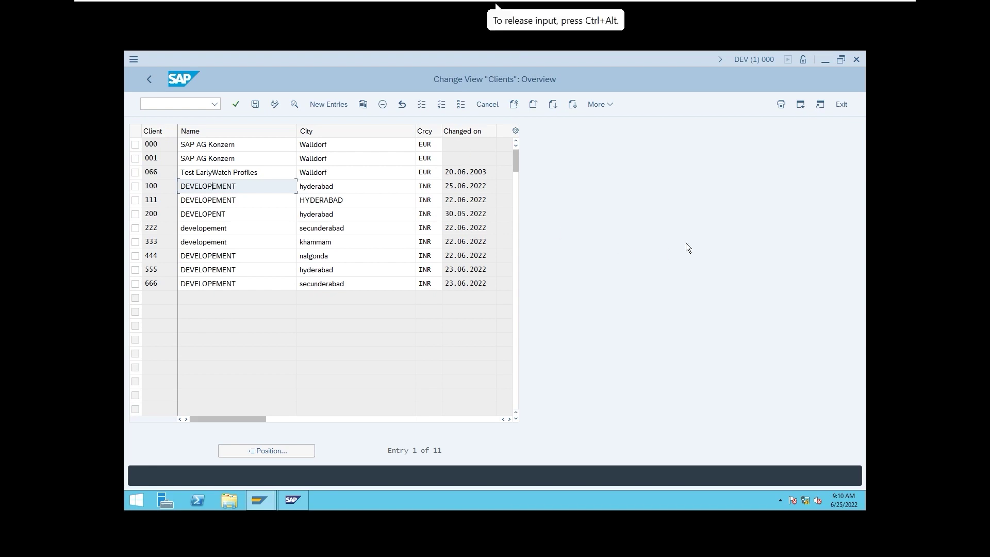
click(823, 60)
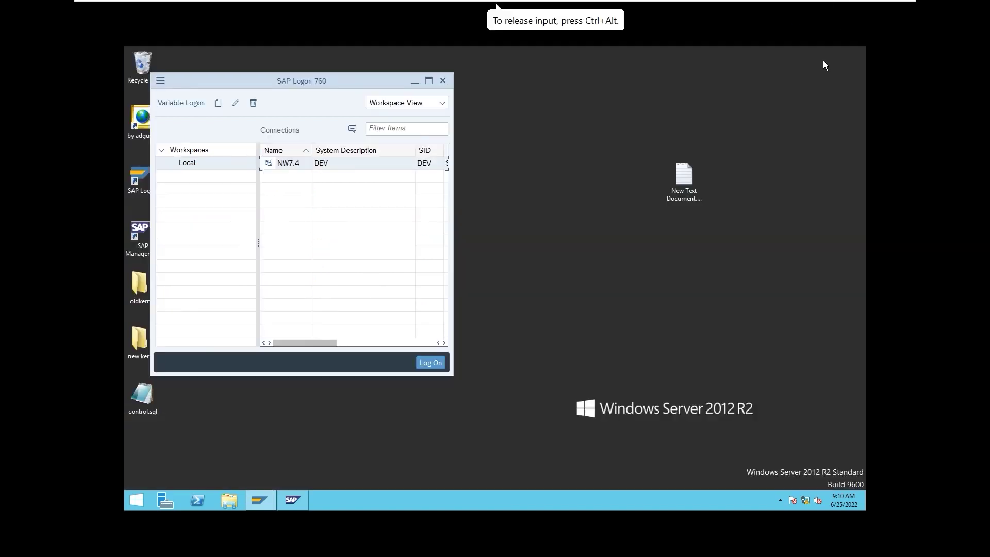
Minimize SAP Logon, bring up the SAP Management Console, then minimize the full-screen VM.
click(415, 82)
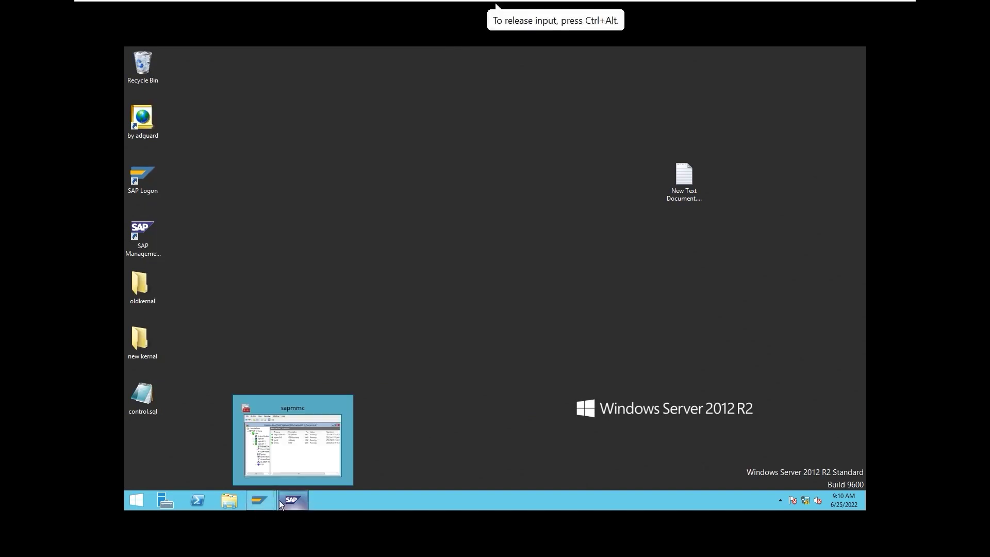
mouse_move(293, 499)
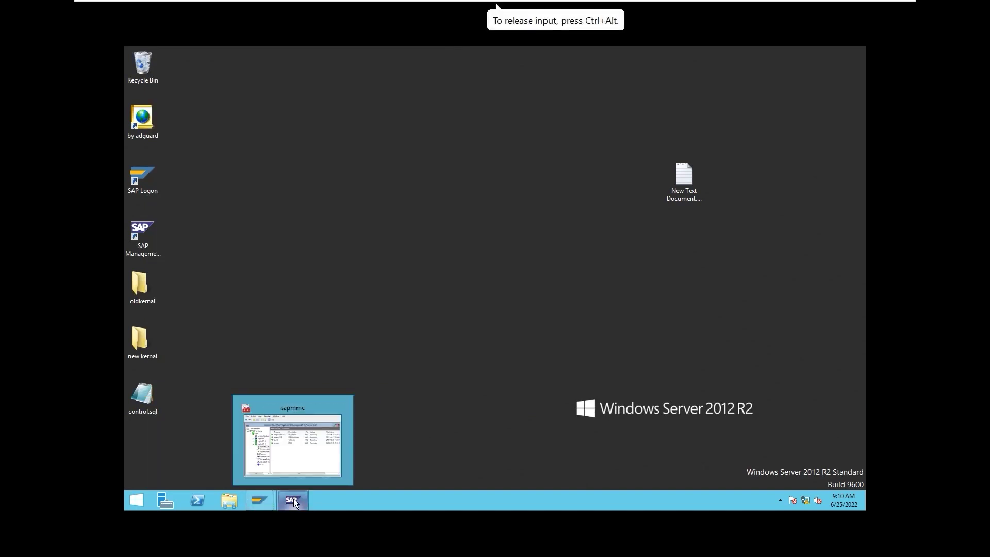
click(313, 451)
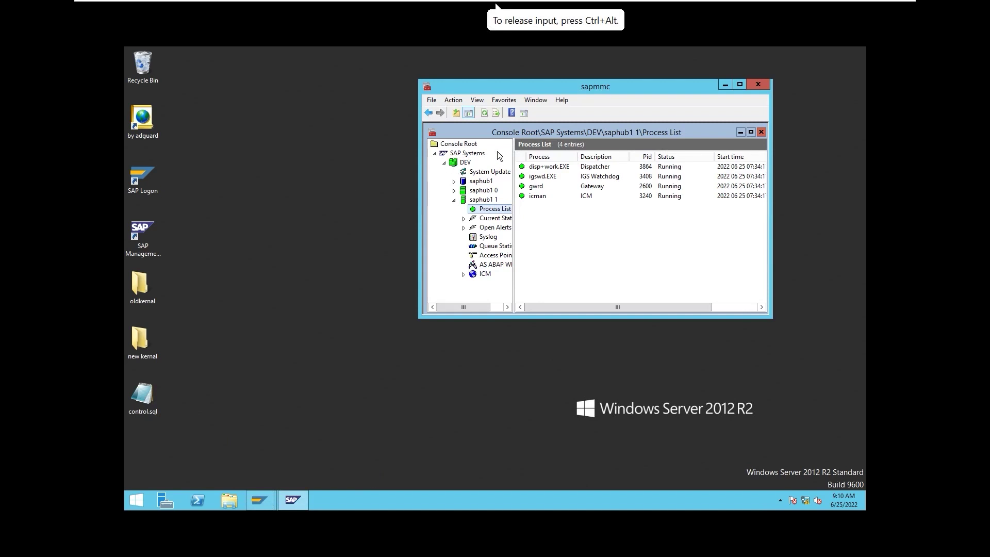
mouse_move(507, 6)
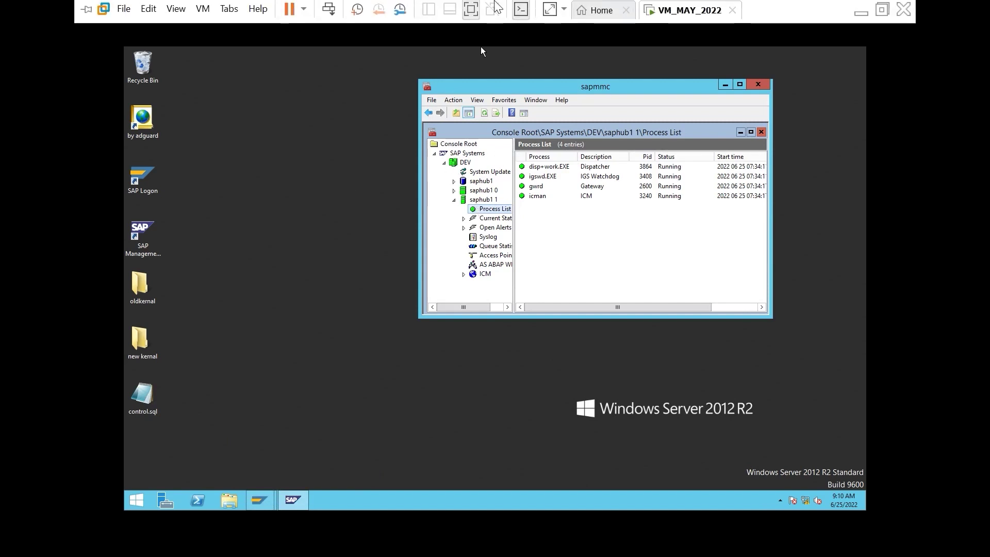
click(864, 18)
Switch the Zoom share to the VM_MAY_2022 - VMware Workstation window.
click(519, 18)
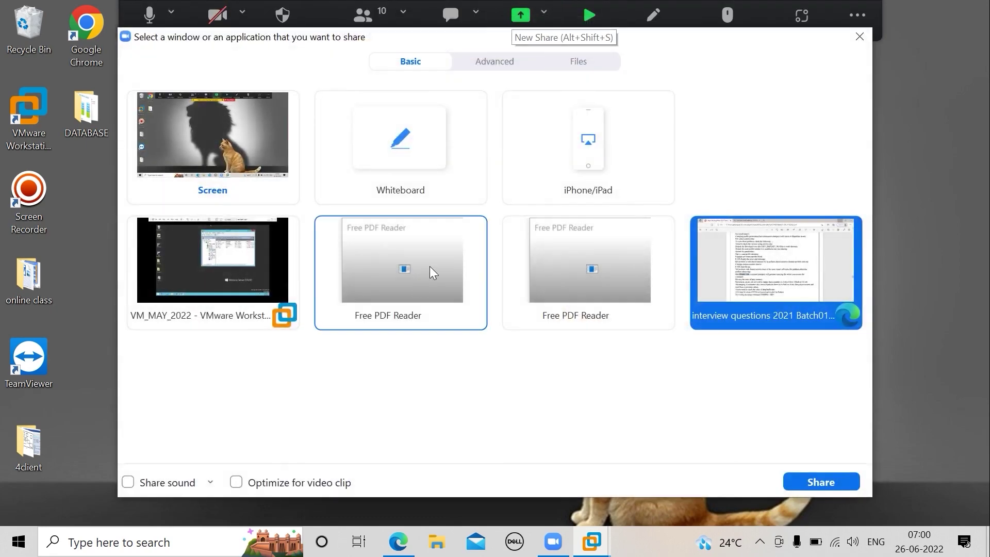
click(257, 249)
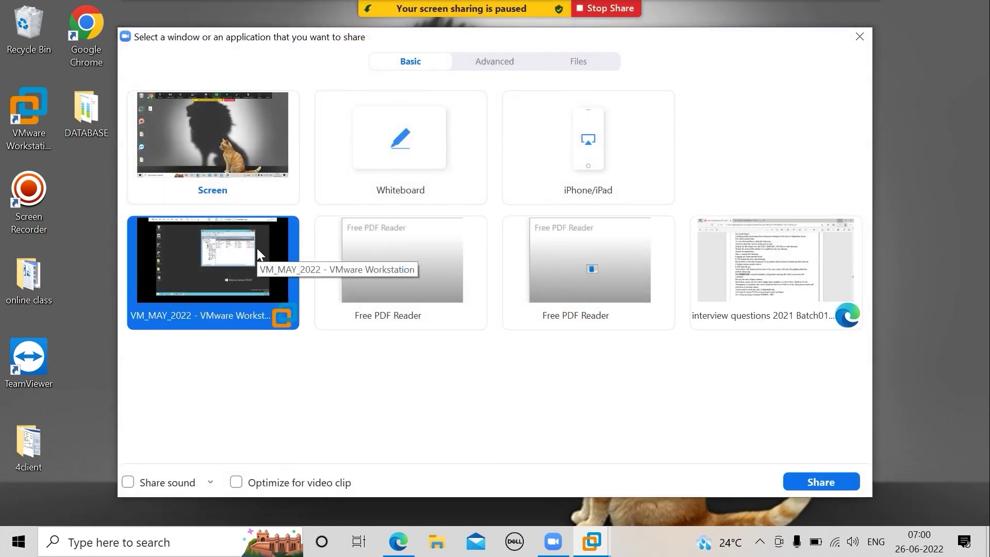
click(820, 482)
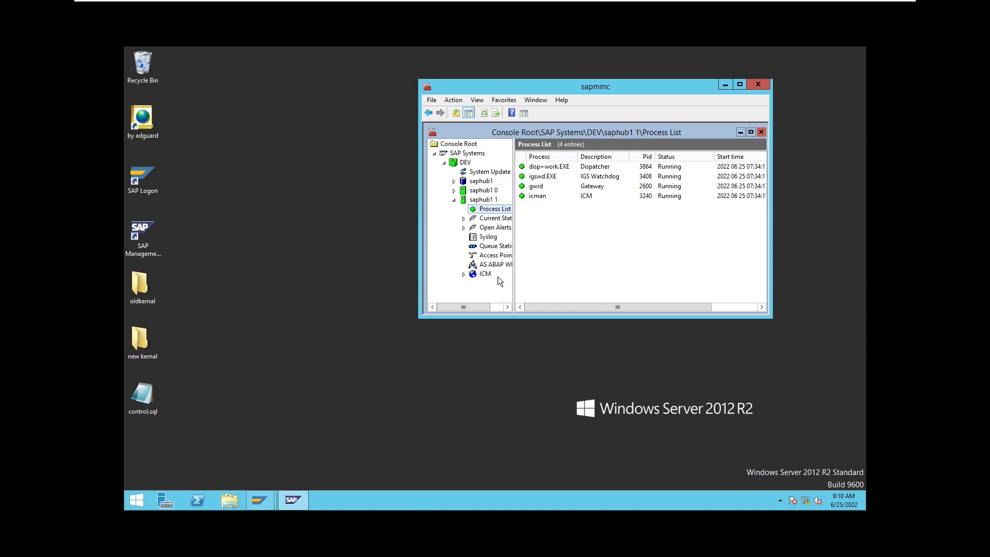
Dismiss the Zoom popup, view saphub1 0's process list with msg_server.EXE selected, then open File Explorer.
click(682, 161)
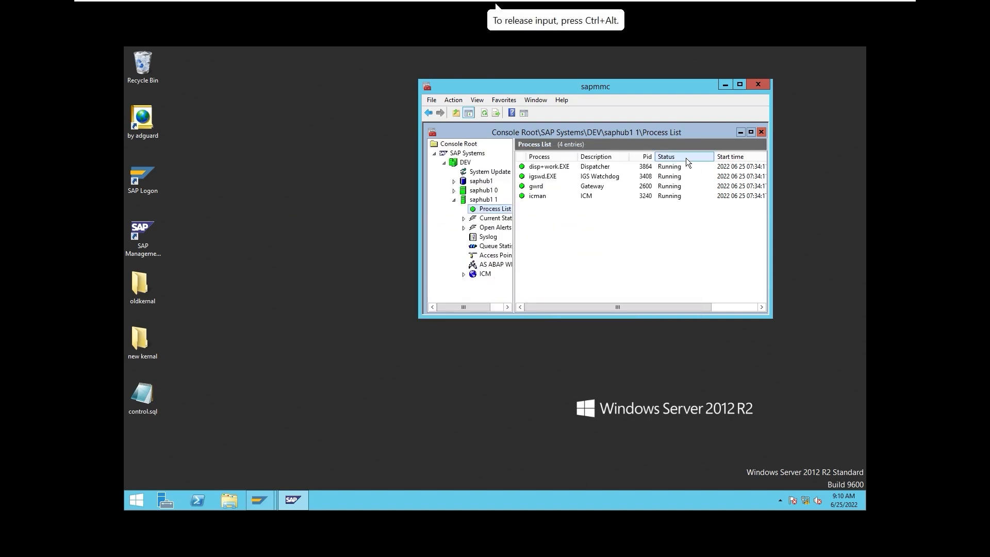
click(476, 193)
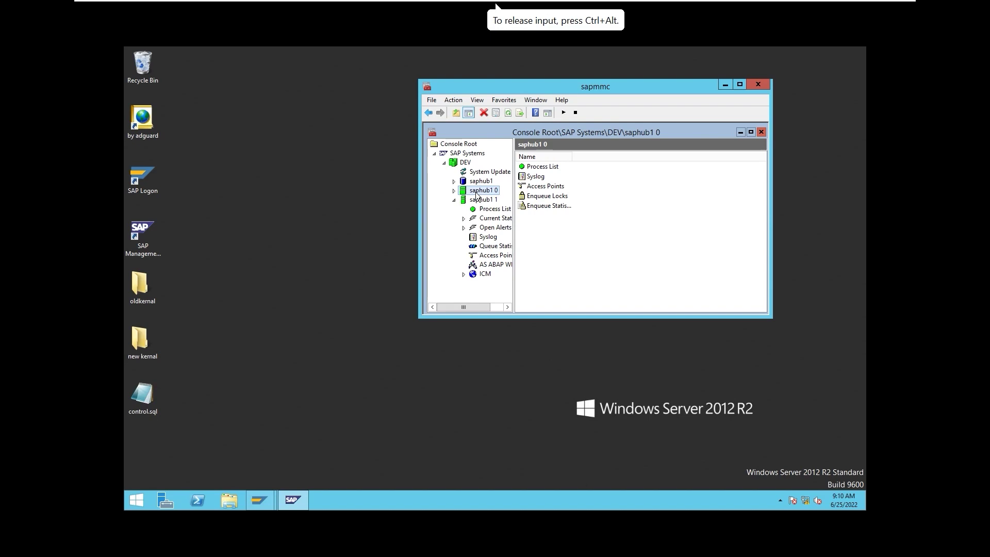
click(455, 191)
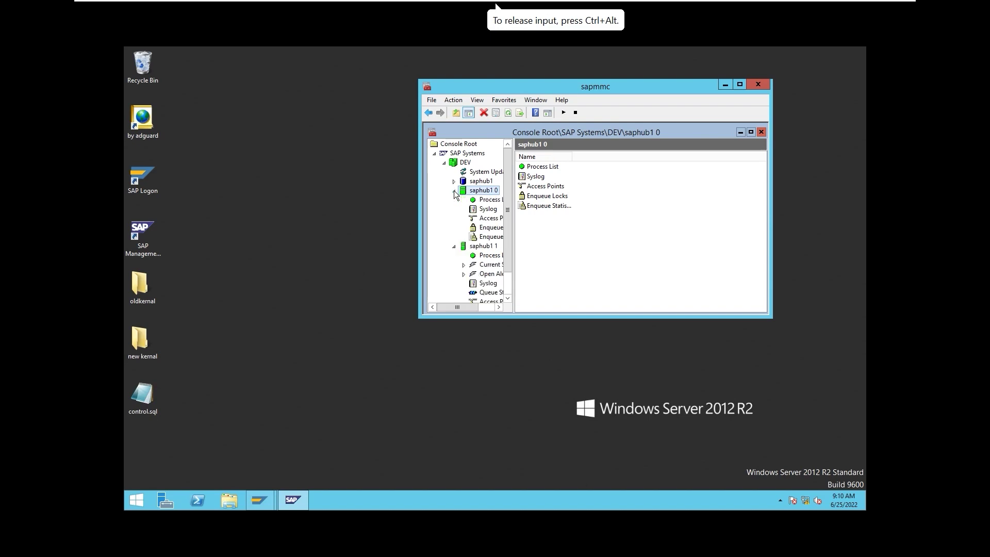
click(493, 200)
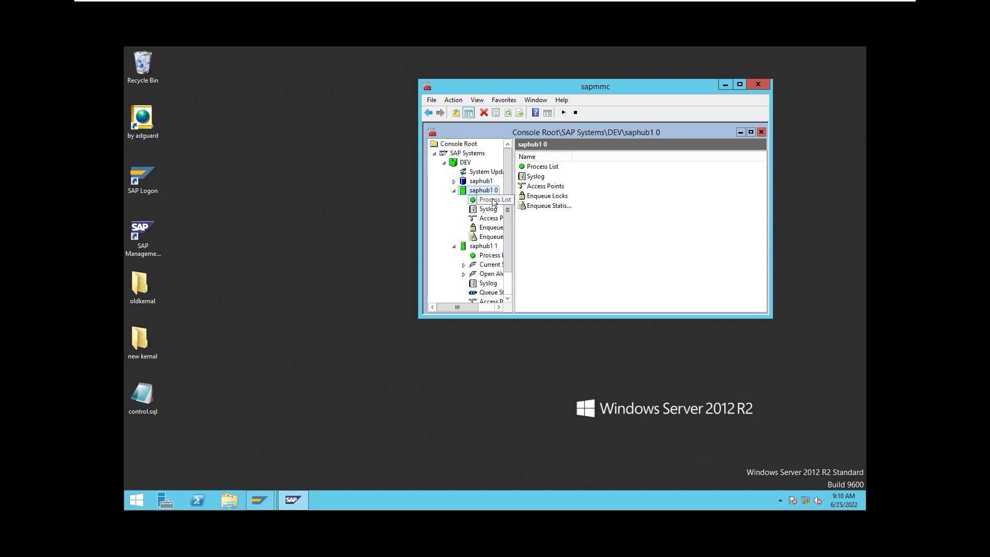
click(554, 170)
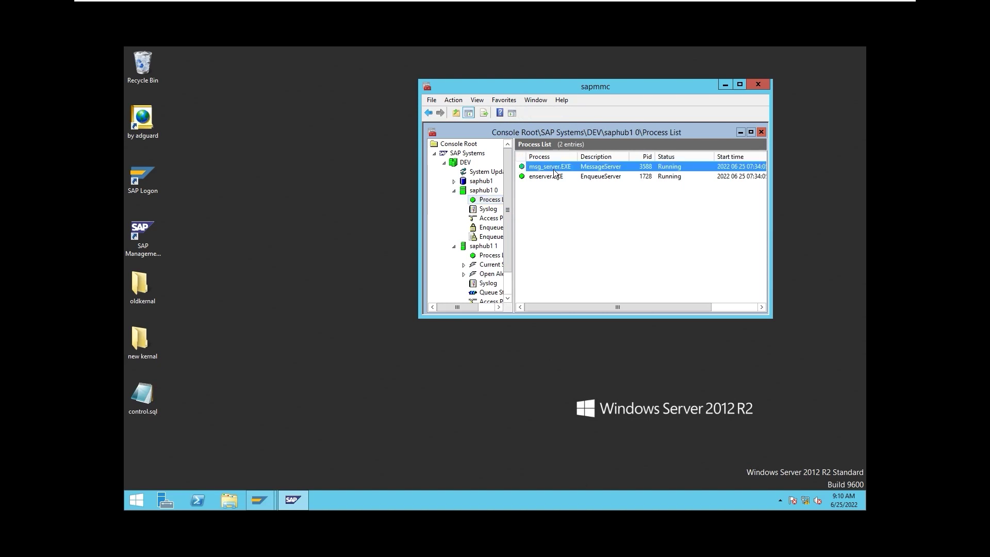
click(233, 500)
Browse to C:\usr\sap\DEV\DVEBMGS01\work and select the dev_disp trace file.
click(458, 279)
double_click(458, 280)
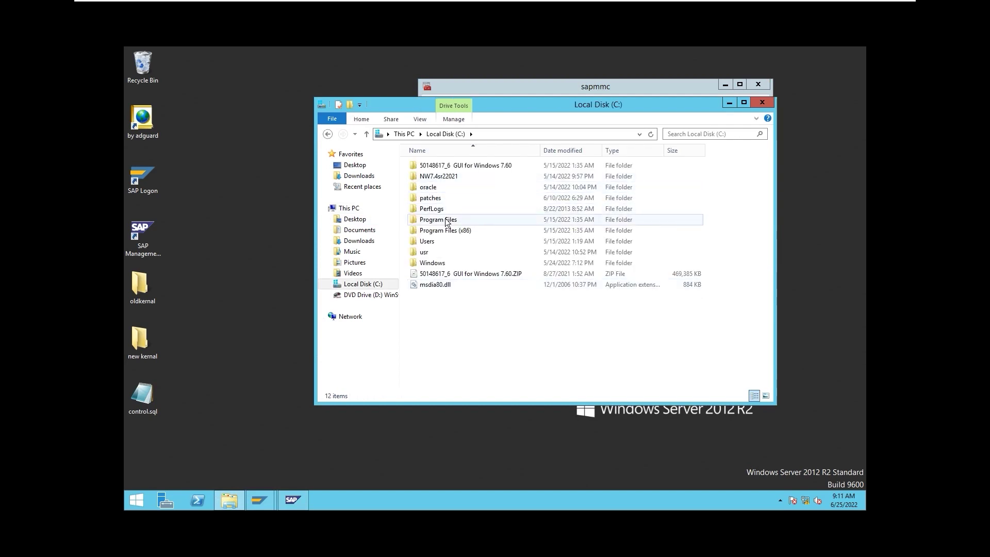
double_click(431, 255)
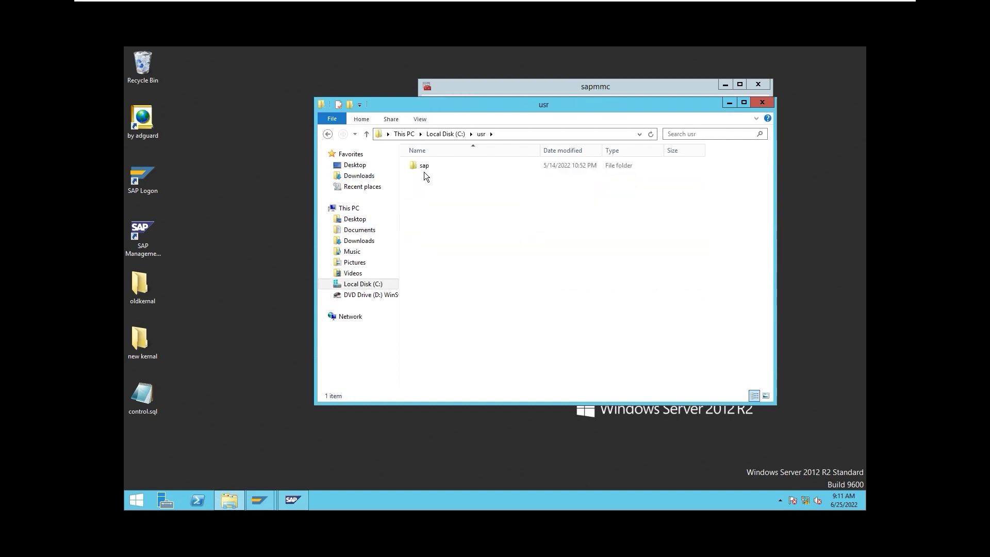
double_click(425, 170)
double_click(440, 175)
double_click(439, 176)
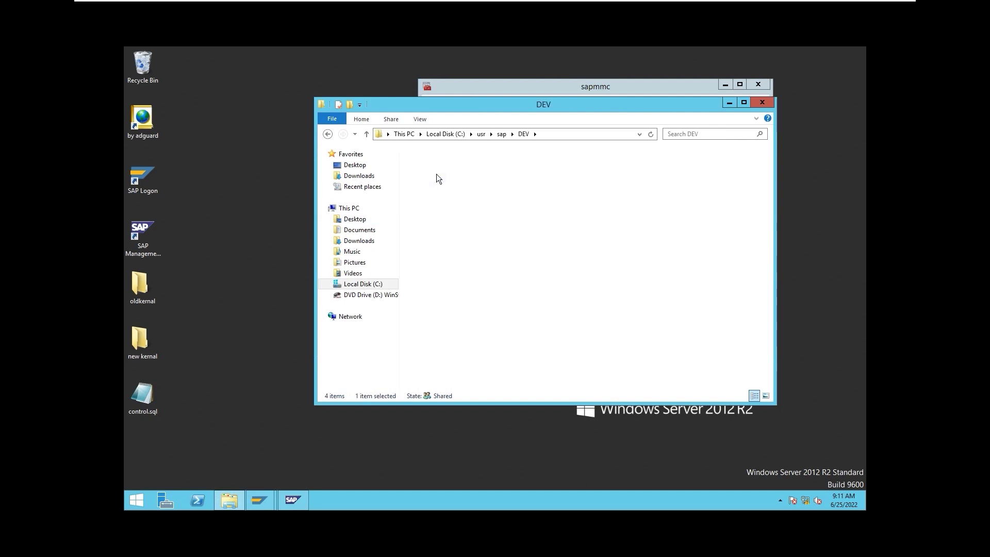
double_click(431, 220)
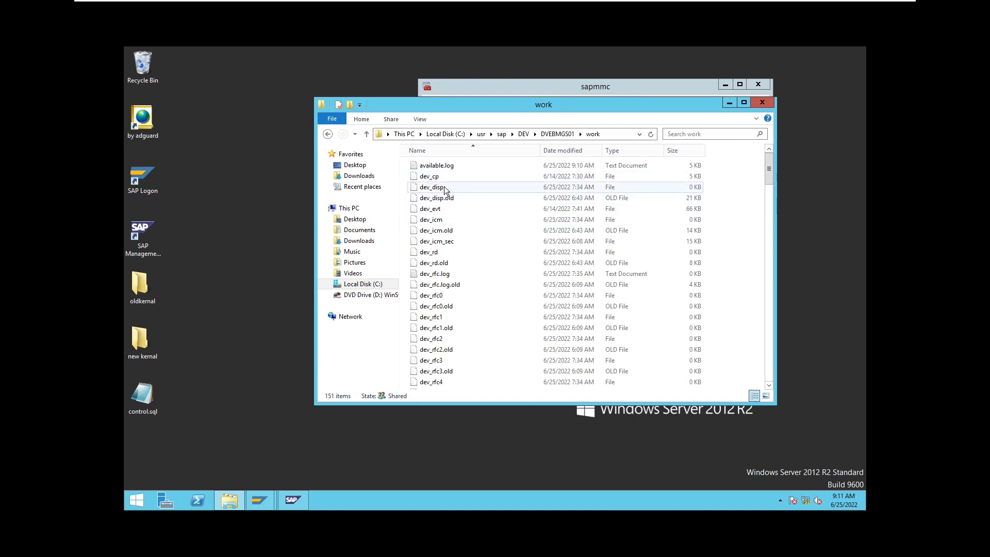
click(445, 190)
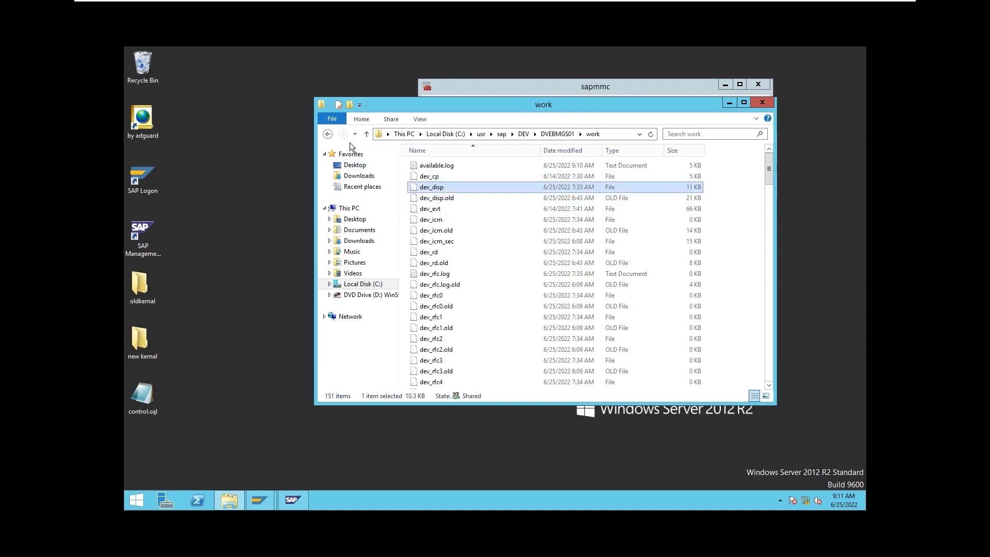
Move to C:\usr\sap\DEV\ASCS00\work, select dev_enqsrv, and close the Explorer window.
click(327, 134)
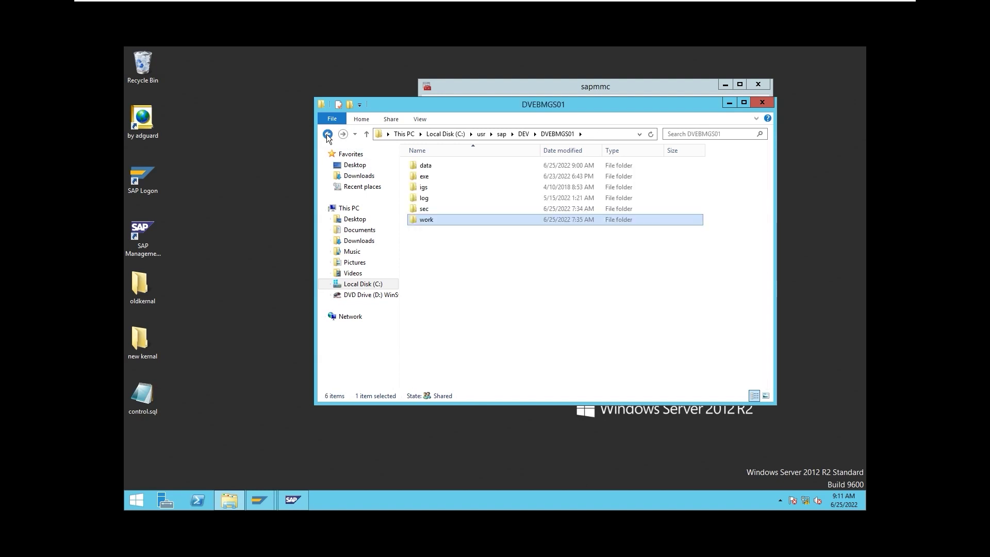
click(328, 134)
double_click(450, 166)
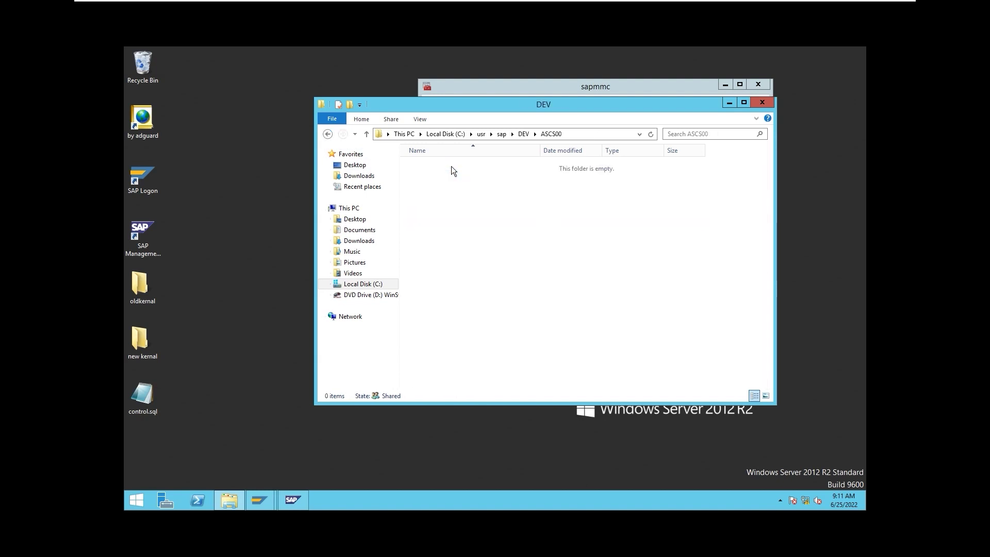
click(434, 211)
double_click(435, 210)
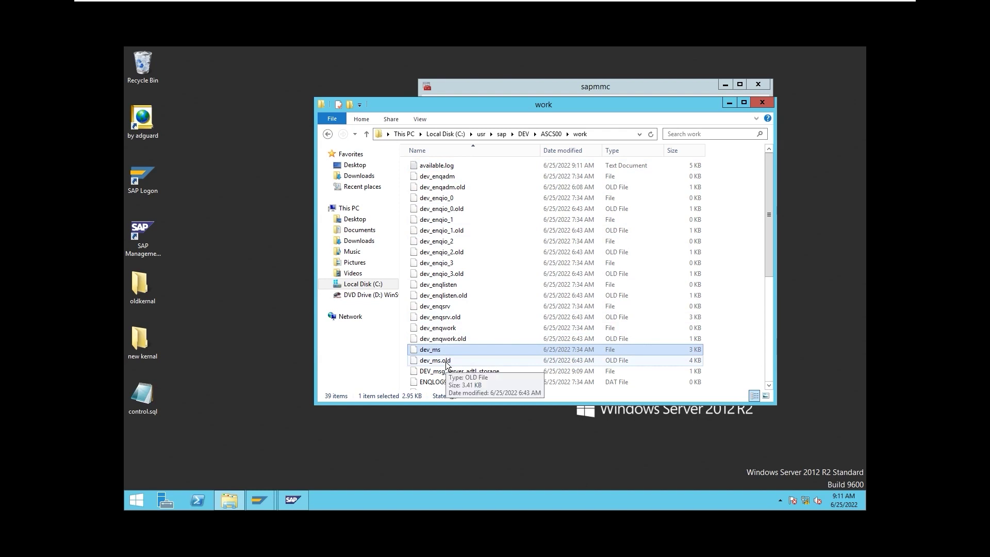
click(437, 309)
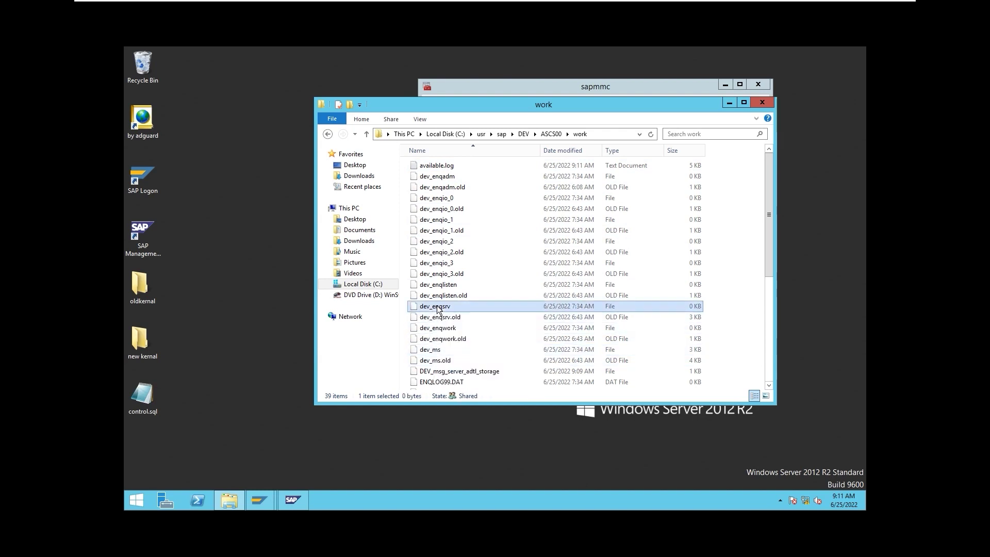
click(766, 101)
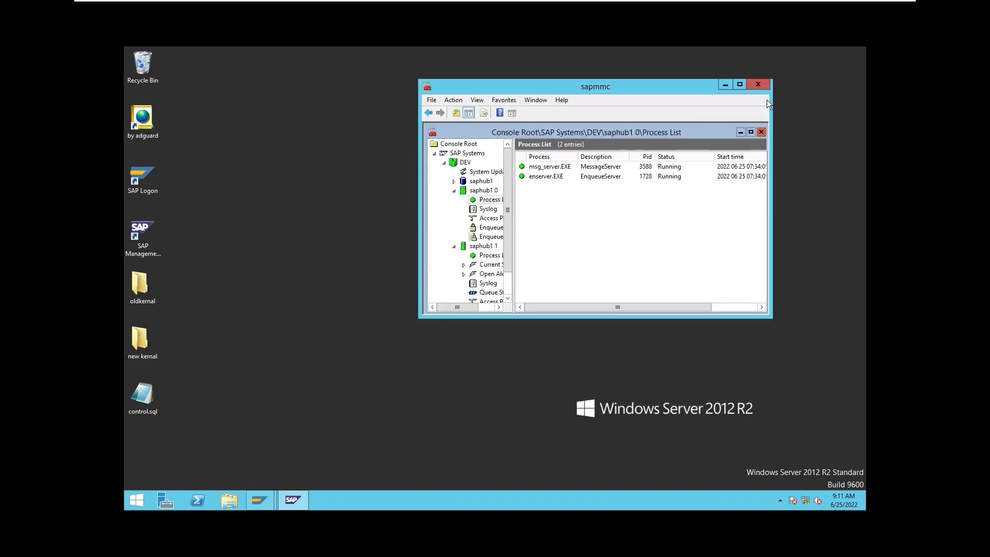
Minimize SAP MMC and open C:\usr\sap\DEV\SYS\profile in a new File Explorer window.
click(724, 86)
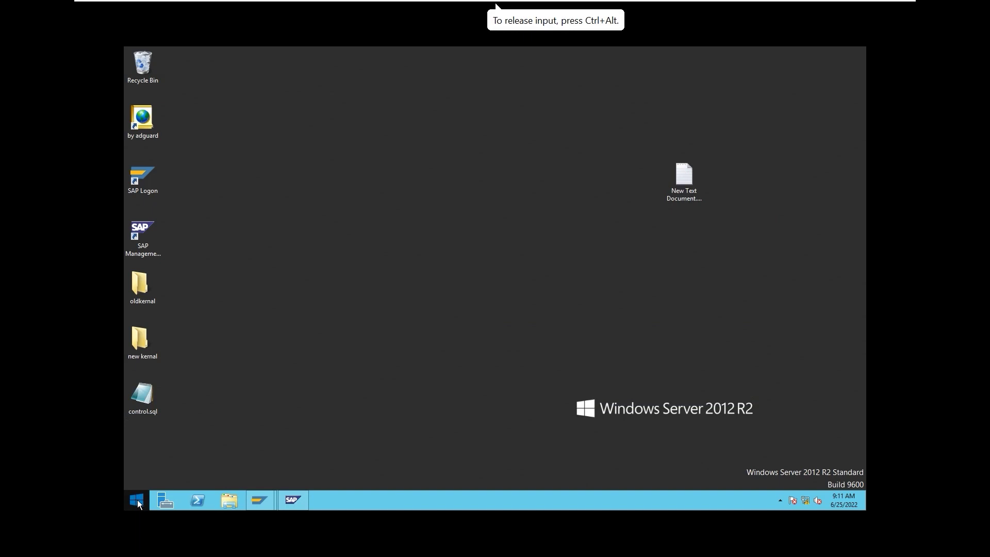
click(228, 500)
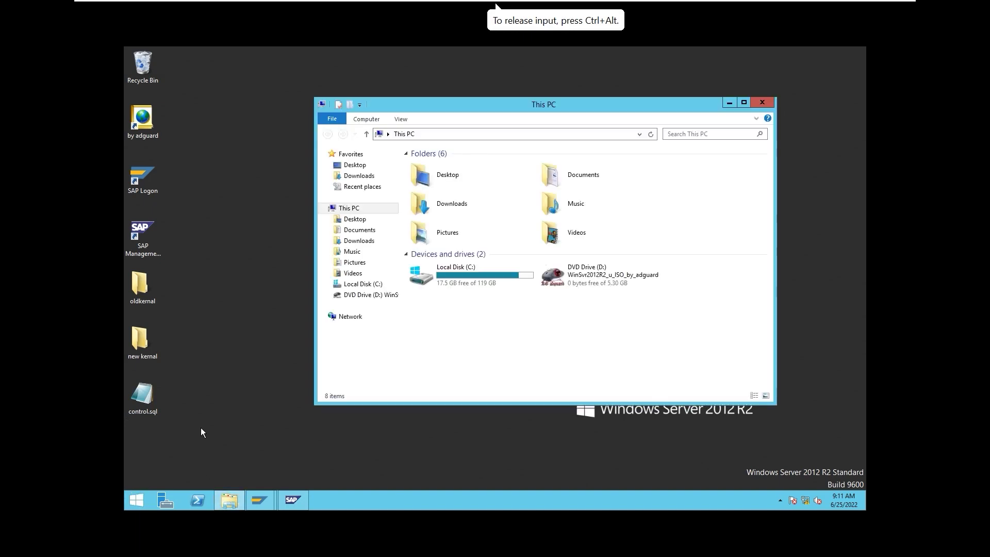
double_click(463, 266)
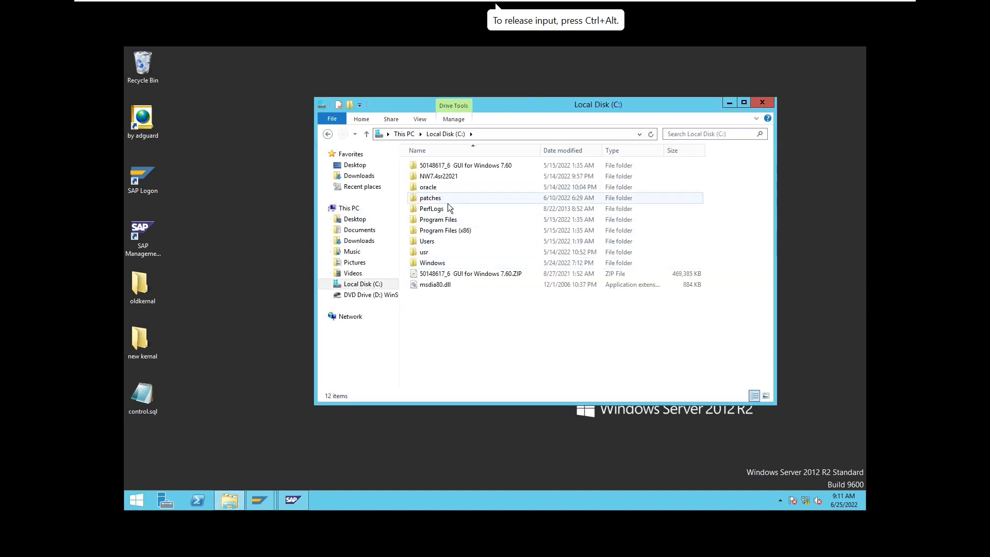
double_click(441, 250)
double_click(438, 166)
double_click(438, 176)
double_click(440, 188)
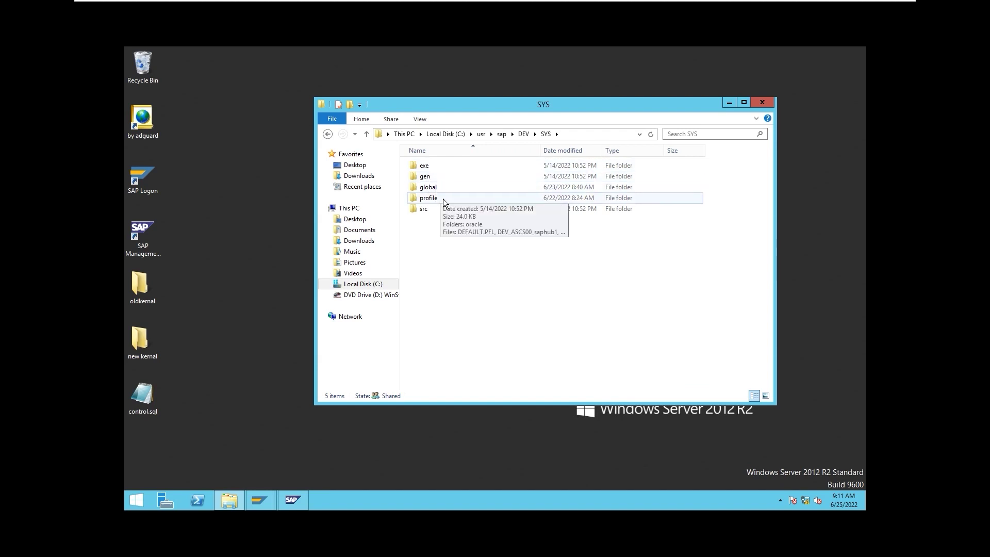
double_click(442, 199)
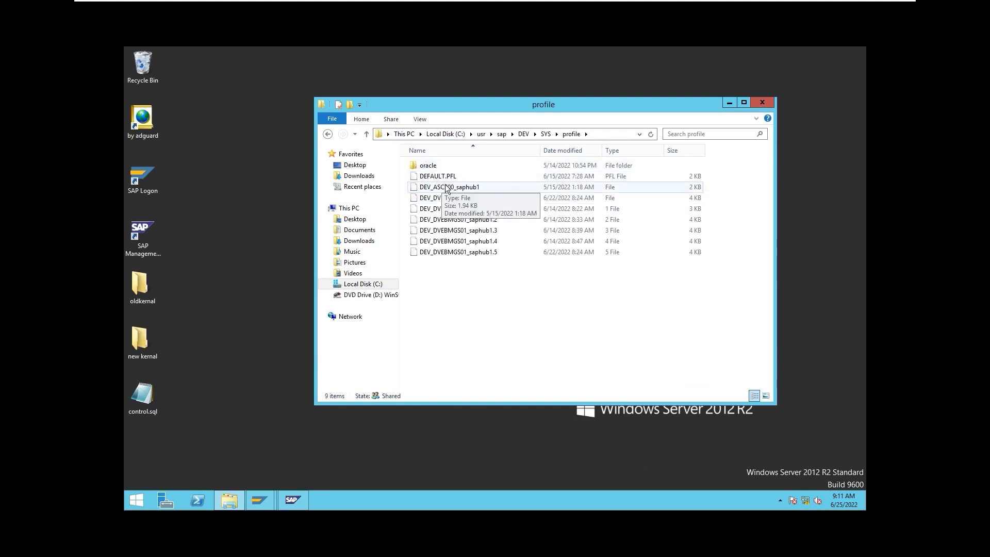
Inspect DEV_ASCS00_saphub1, DEFAULT.PFL and the DEV_DVEBMGS01_saphub1 profiles, then close Explorer.
click(446, 188)
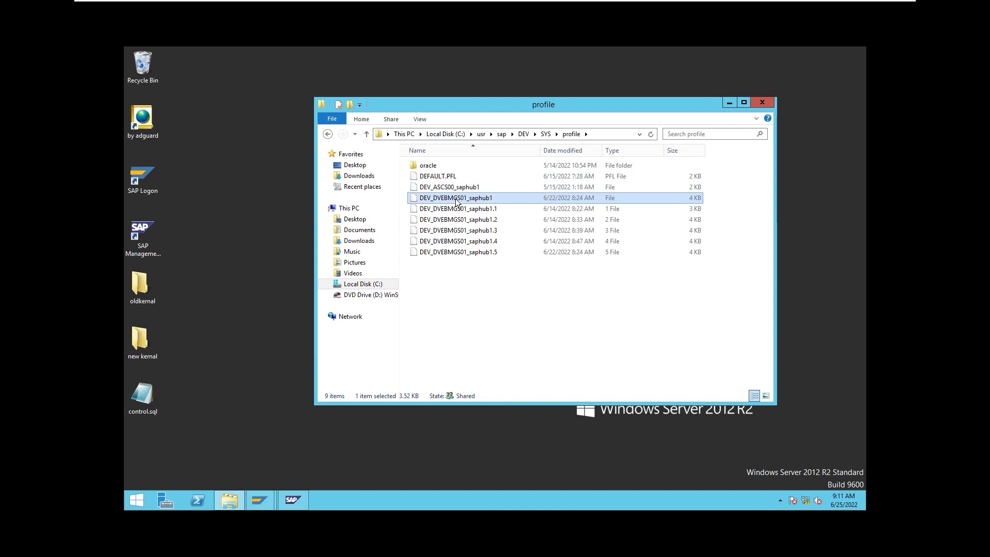
click(445, 178)
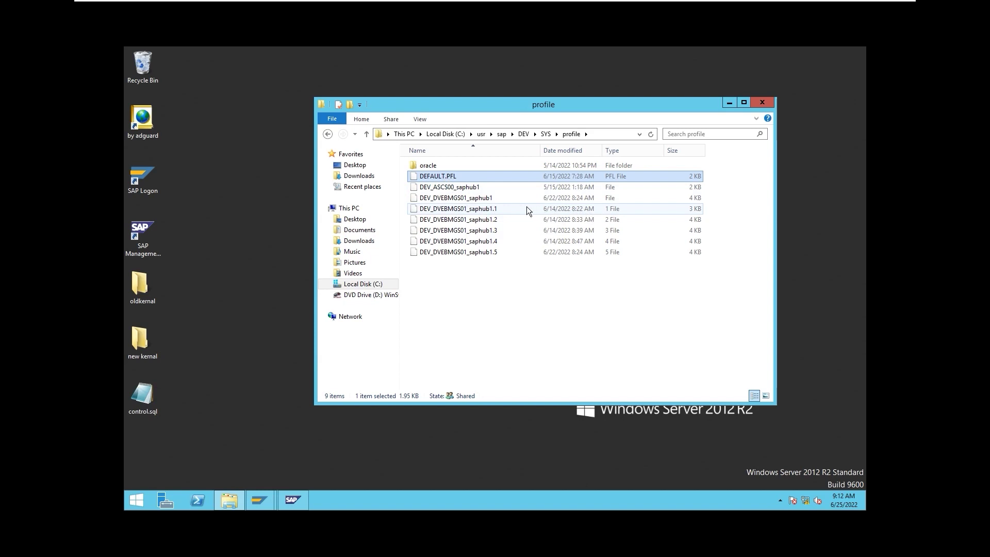
click(491, 213)
click(491, 221)
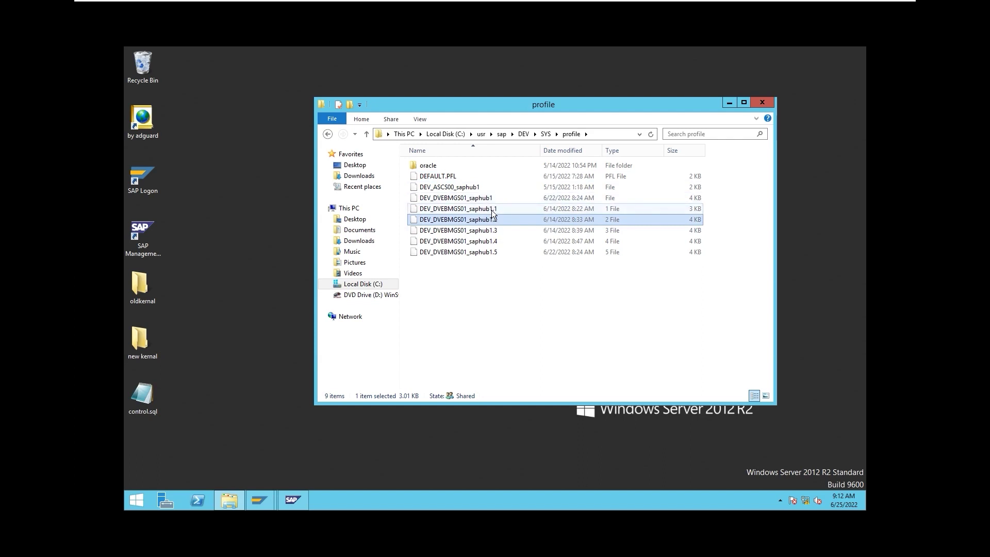
click(491, 210)
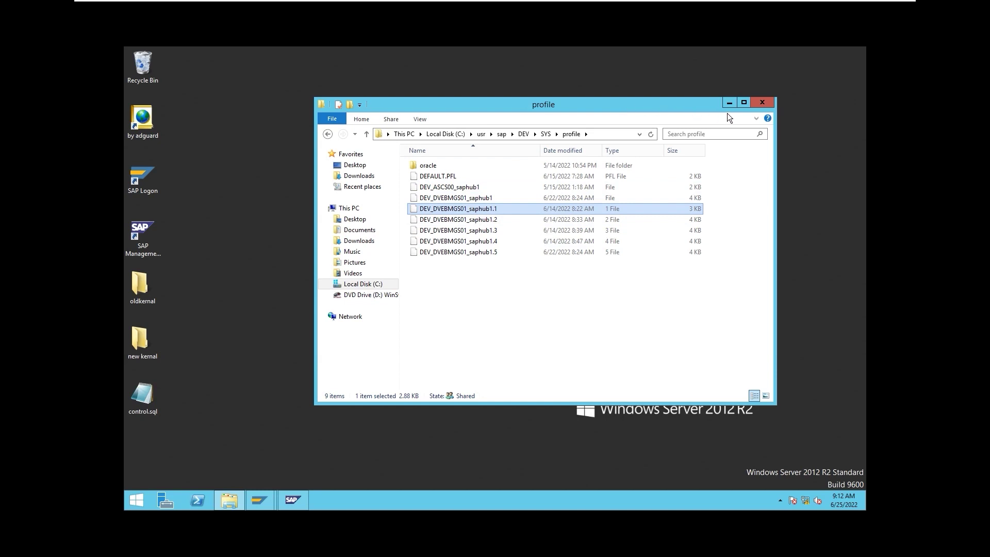
click(764, 102)
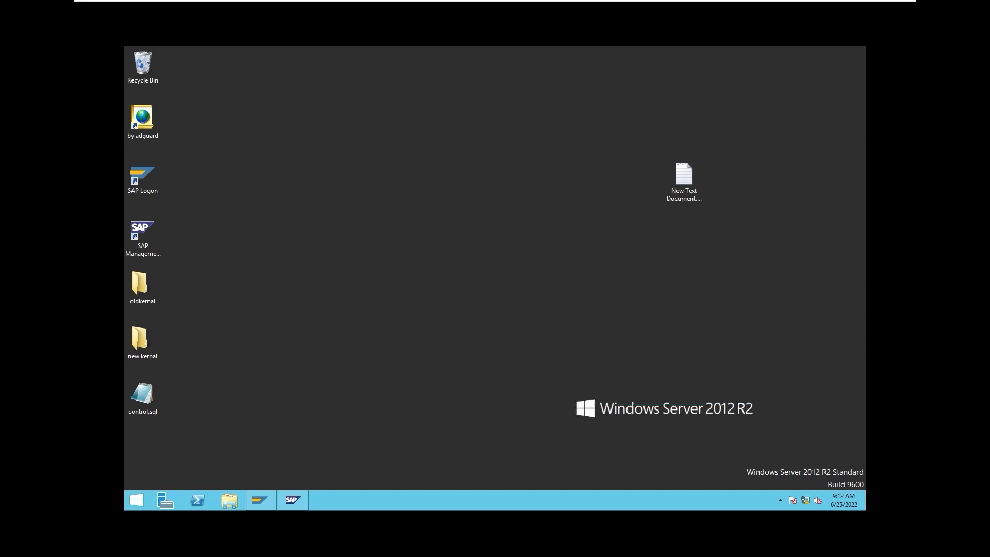
Launch Command Prompt via search 'cmd', run r3trans -d to read version 6.26 (release 753), then close it.
click(145, 504)
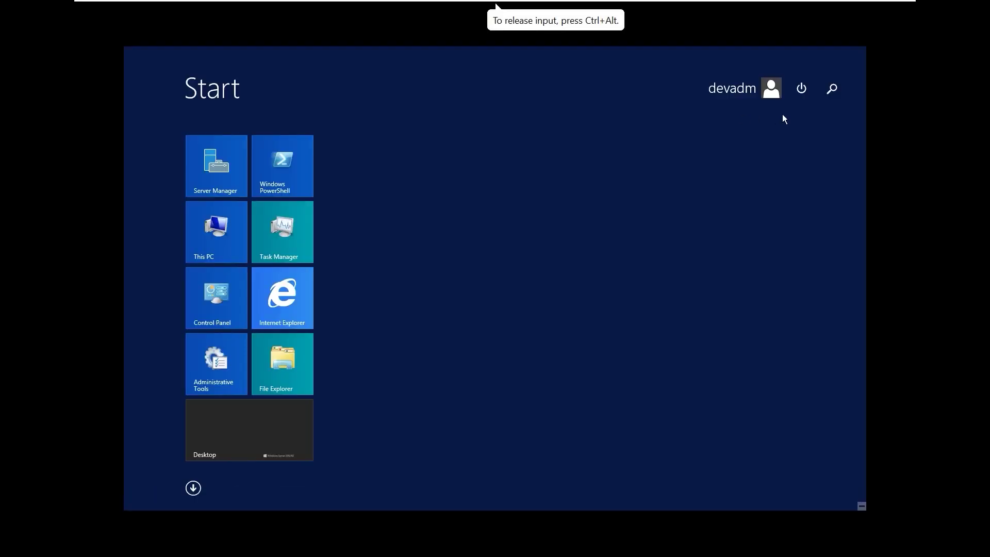
click(827, 92)
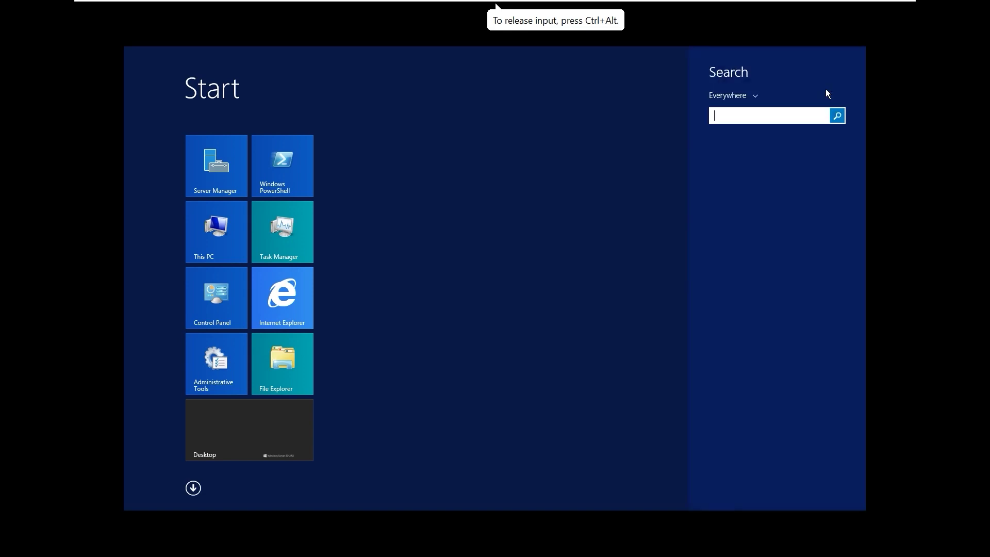
text(cmd)
key(Return)
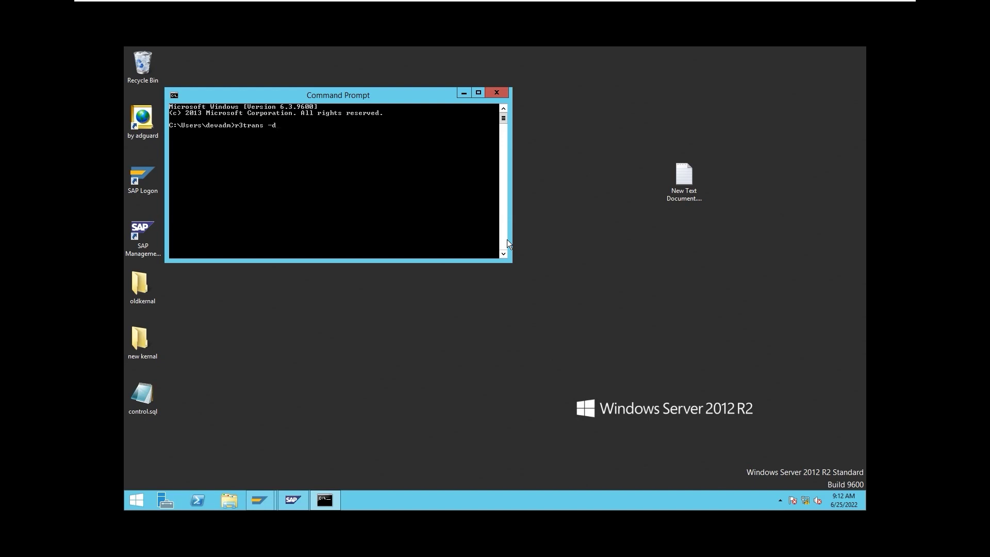
key(Return)
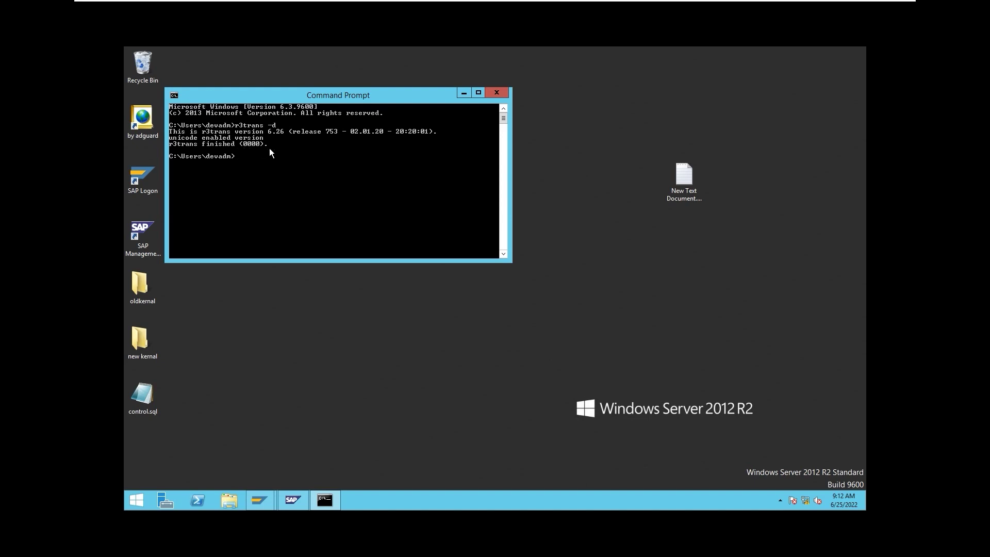
click(497, 94)
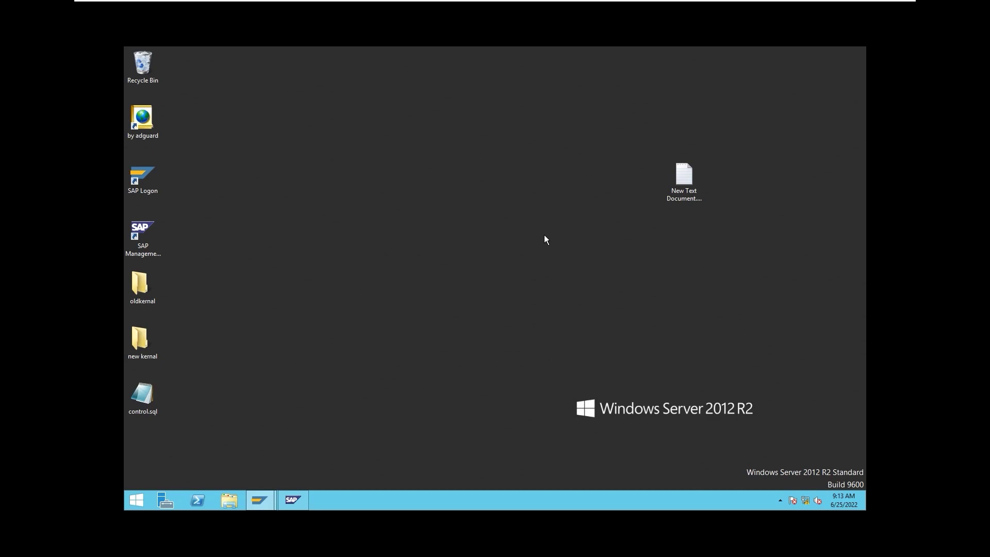
Open System's Performance Options Advanced tab to view the 25000 MB total paging file size.
right_click(142, 501)
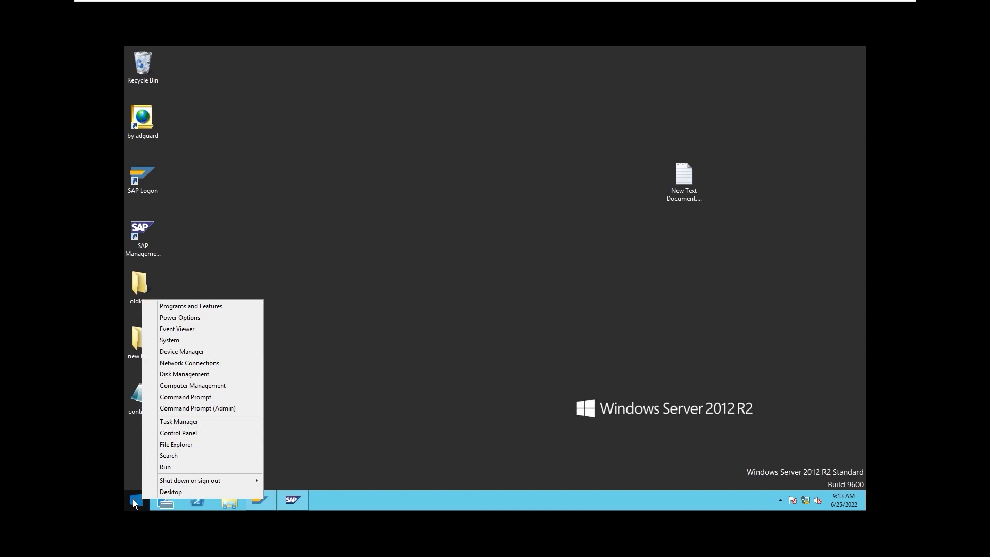
right_click(133, 500)
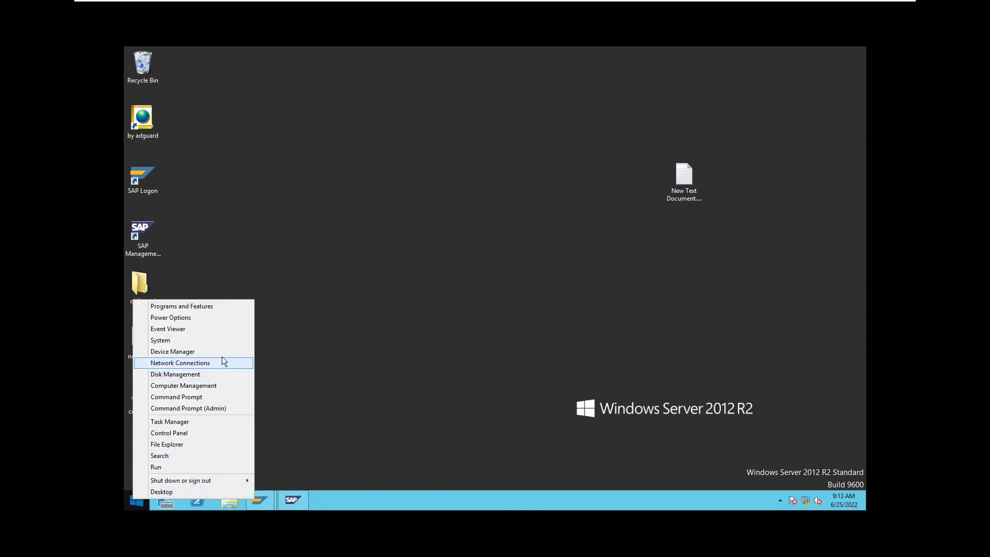
click(218, 341)
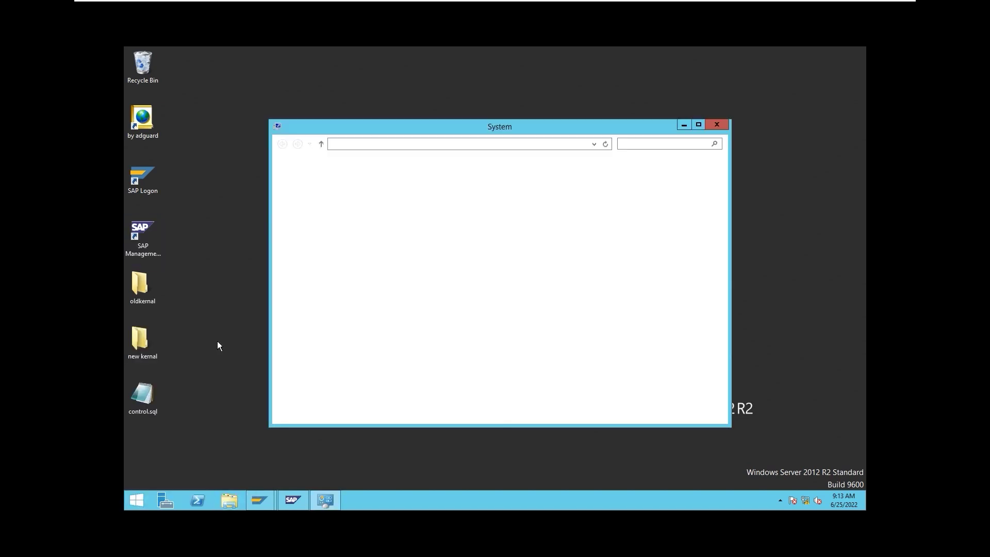
click(326, 208)
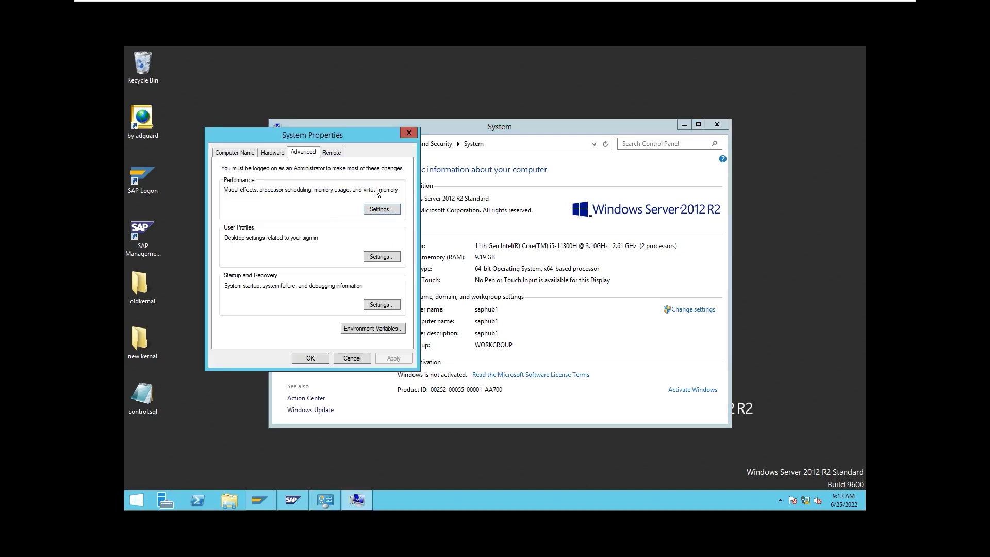
click(381, 209)
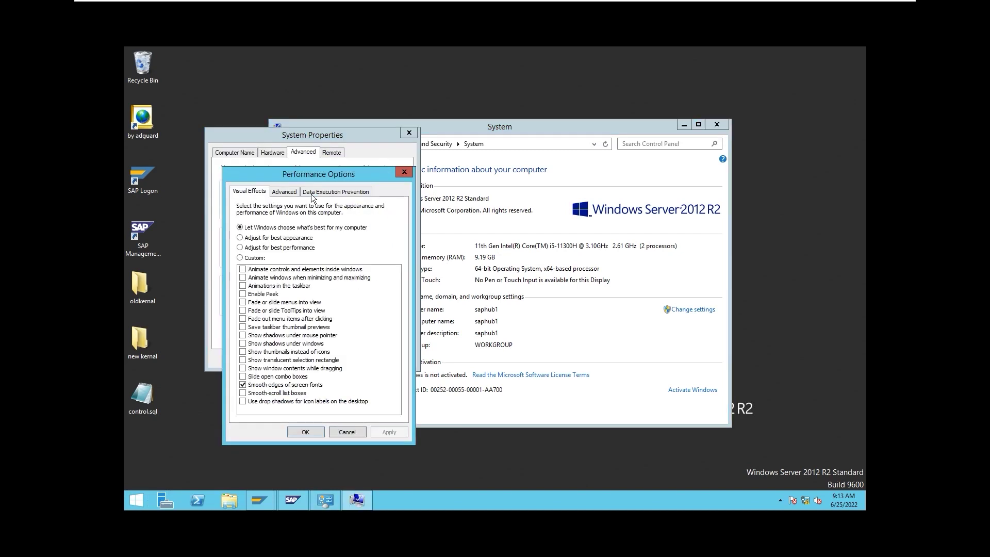
click(291, 197)
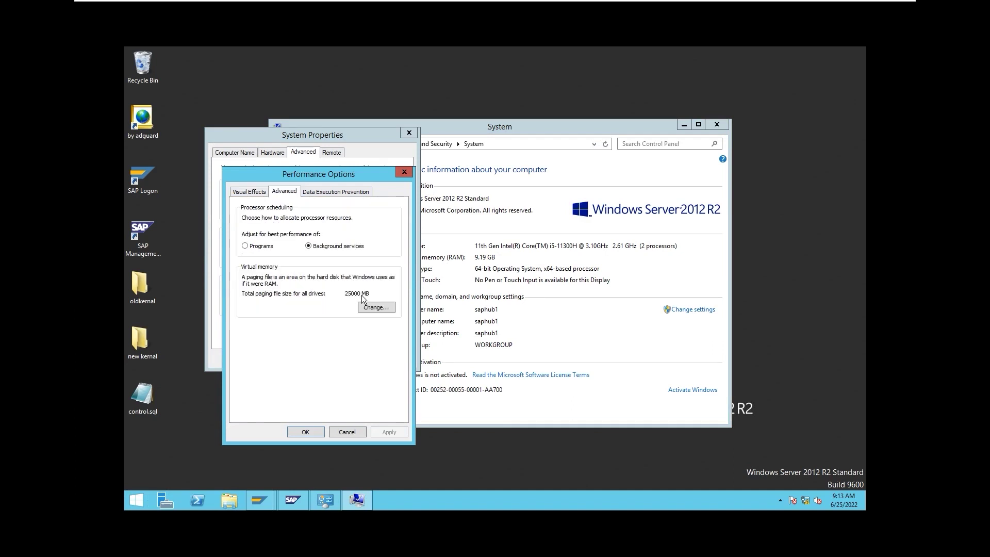